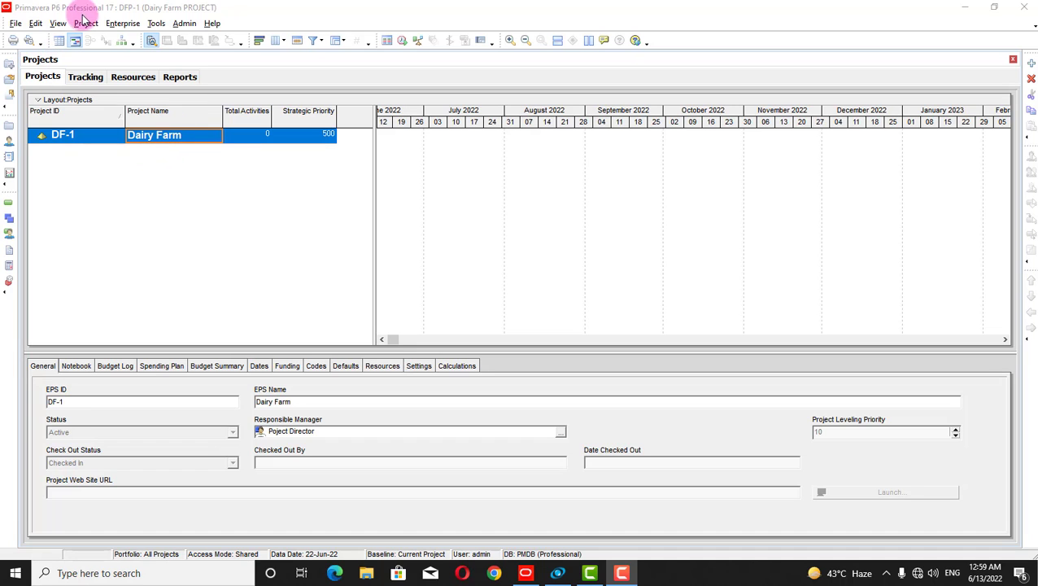
# Open the Enterprise menu to reach enterprise-wide data like projects, resources and OBS
pyautogui.click(122, 23)
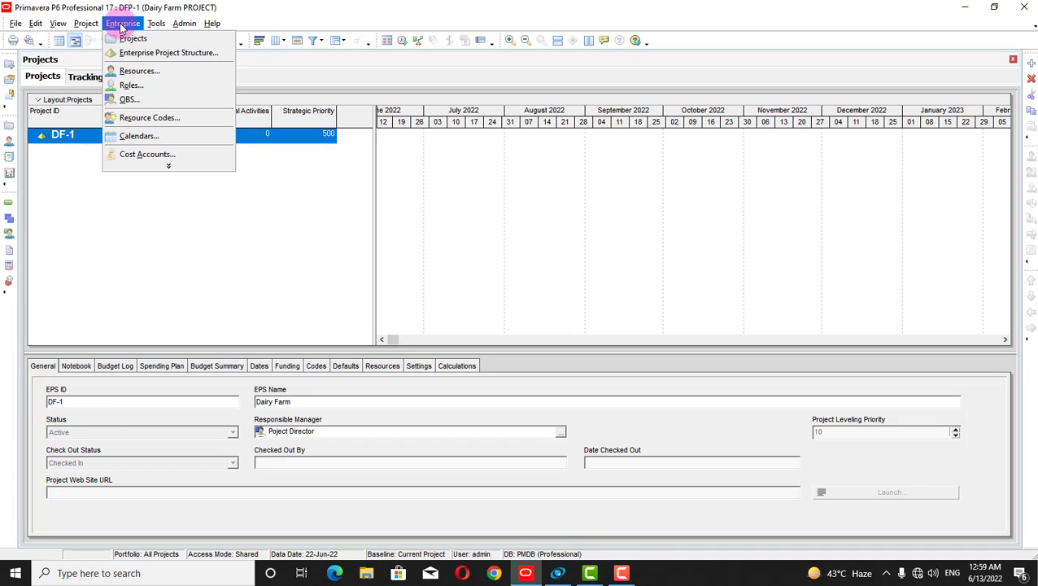
# Open Enterprise > OBS and scroll through the Organizational Breakdown Structure elements
pyautogui.click(129, 99)
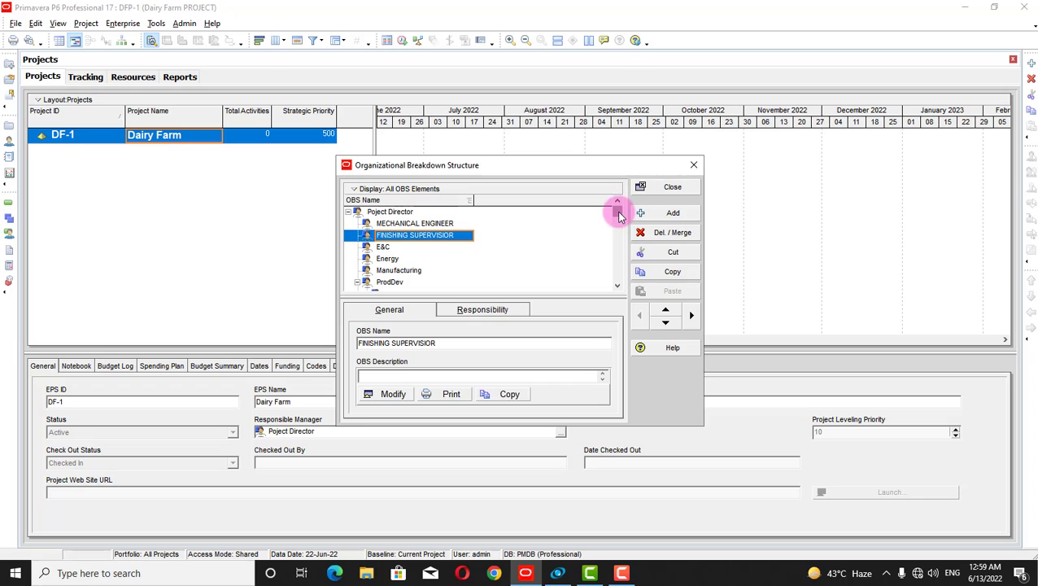
pyautogui.moveTo(617, 210)
pyautogui.mouseDown()
pyautogui.moveTo(616, 260)
pyautogui.moveTo(612, 198)
pyautogui.mouseUp()
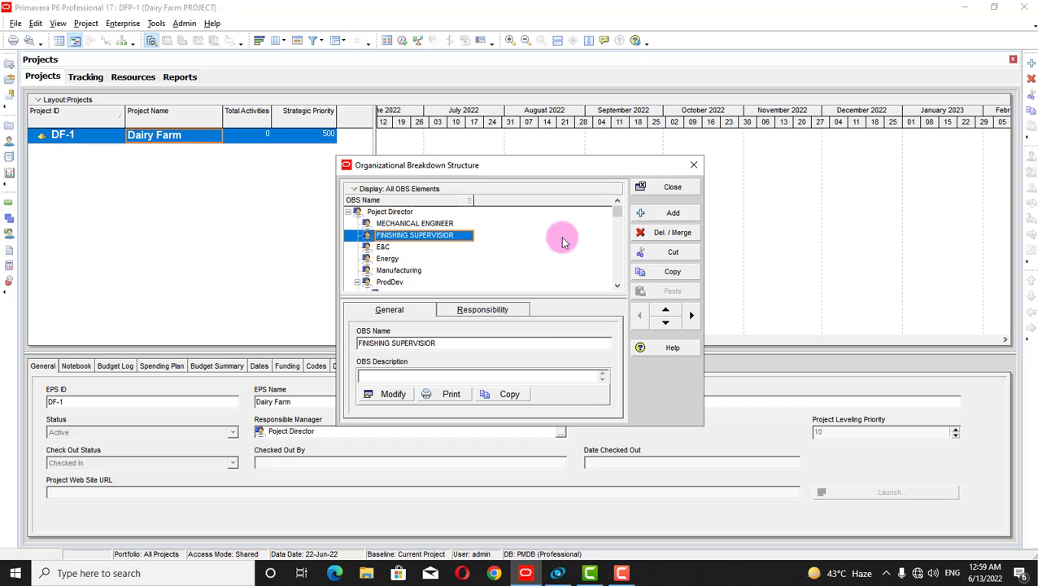
pyautogui.moveTo(617, 210); pyautogui.dragTo(620, 271)
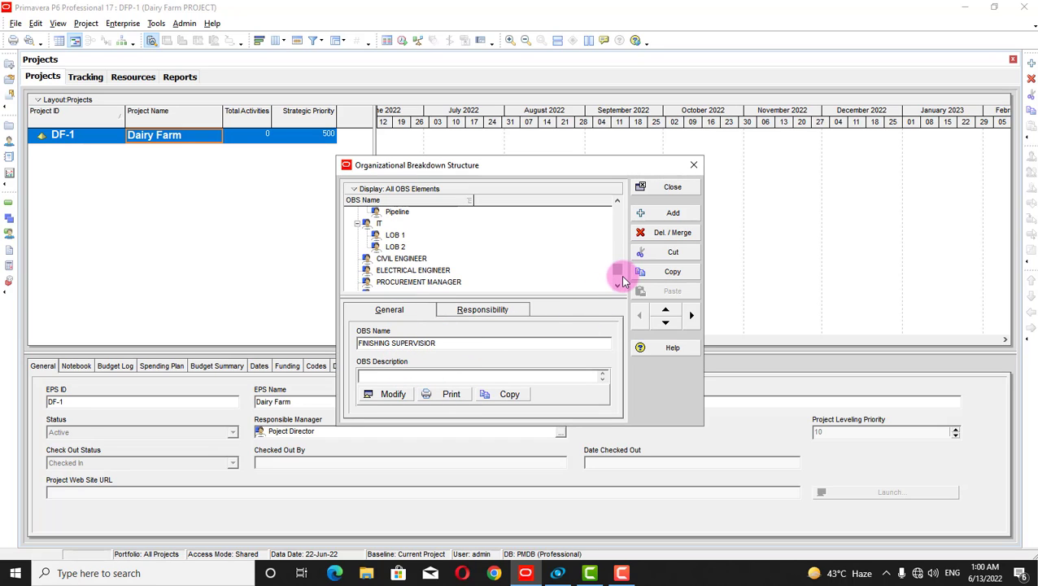
pyautogui.moveTo(620, 275); pyautogui.dragTo(621, 281)
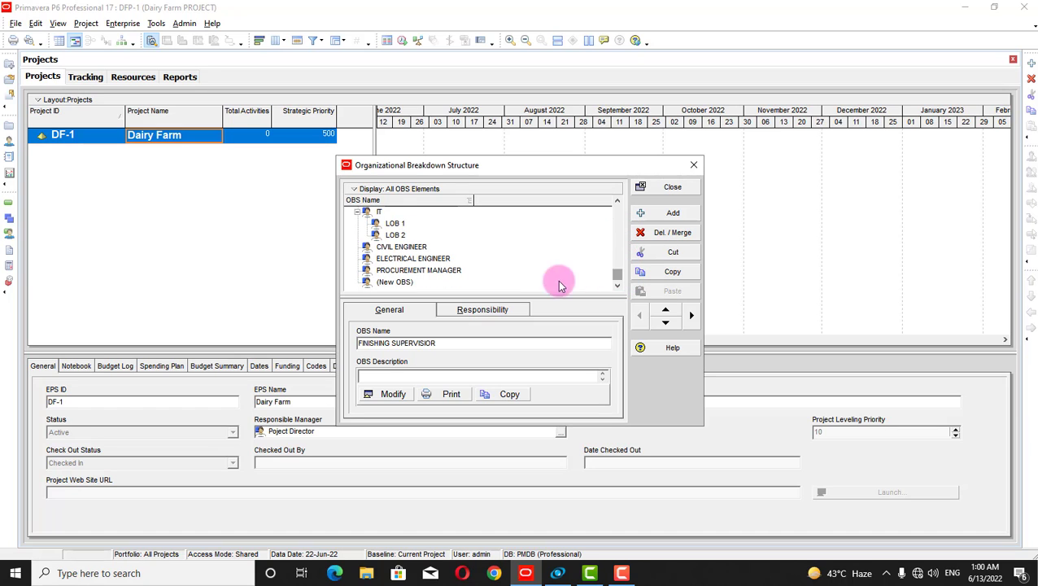
pyautogui.moveTo(617, 280)
pyautogui.mouseDown()
pyautogui.moveTo(614, 213)
pyautogui.moveTo(625, 209)
pyautogui.moveTo(625, 275)
pyautogui.mouseUp()
# Select CIVIL ENGINEER and review its project responsibility assignments
pyautogui.click(413, 251)
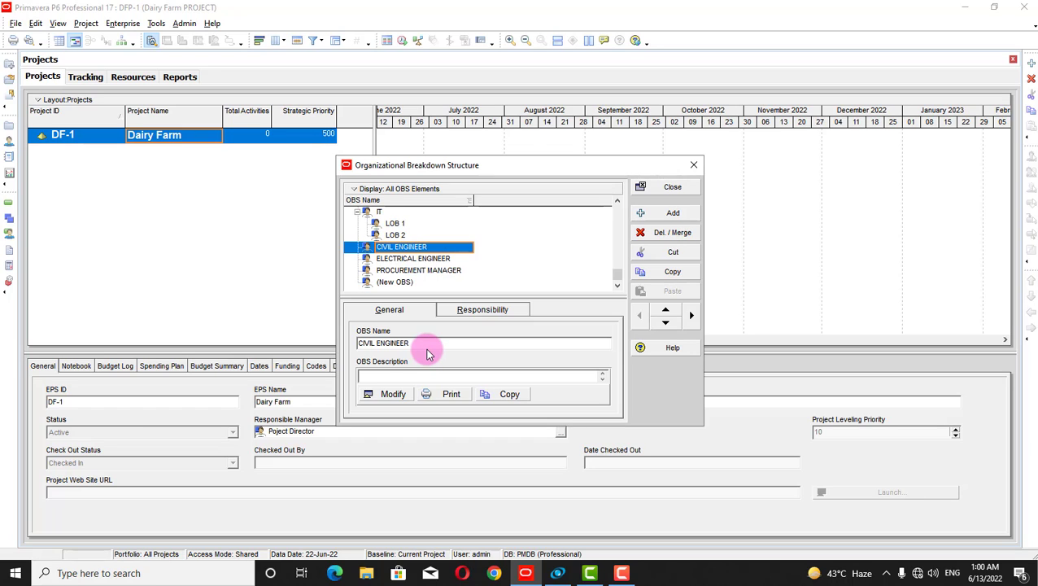
pyautogui.click(447, 312)
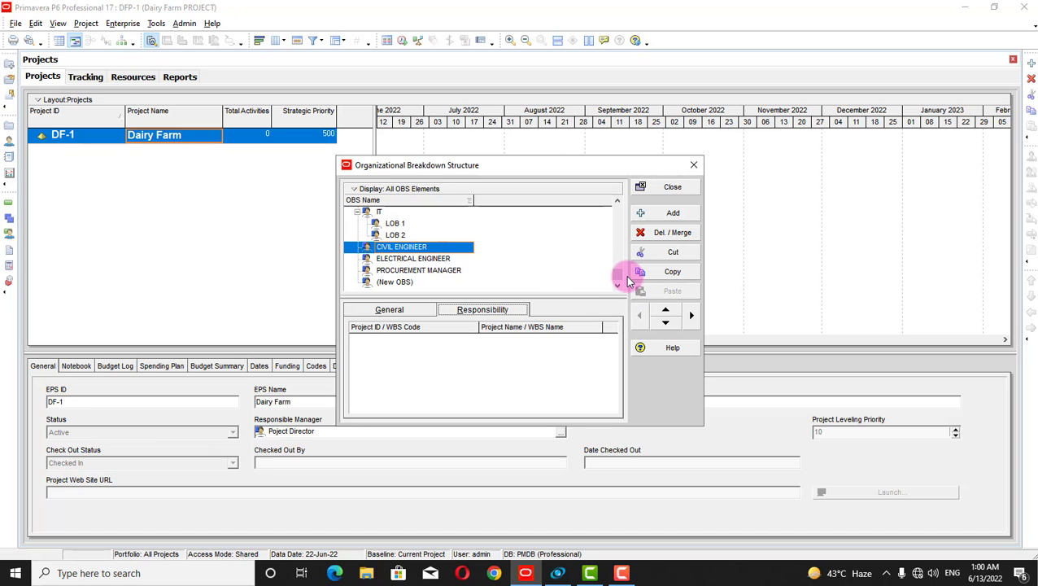
pyautogui.moveTo(612, 259); pyautogui.dragTo(616, 203)
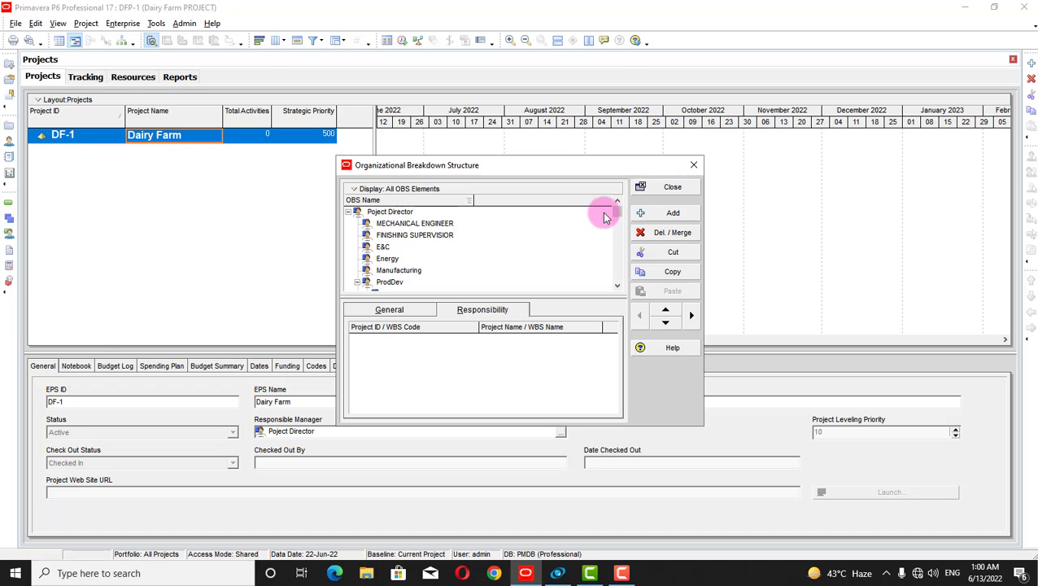
# Add a new OBS element below CIVIL ENGINEER and name it ARCHITECT
pyautogui.moveTo(619, 213); pyautogui.dragTo(621, 185)
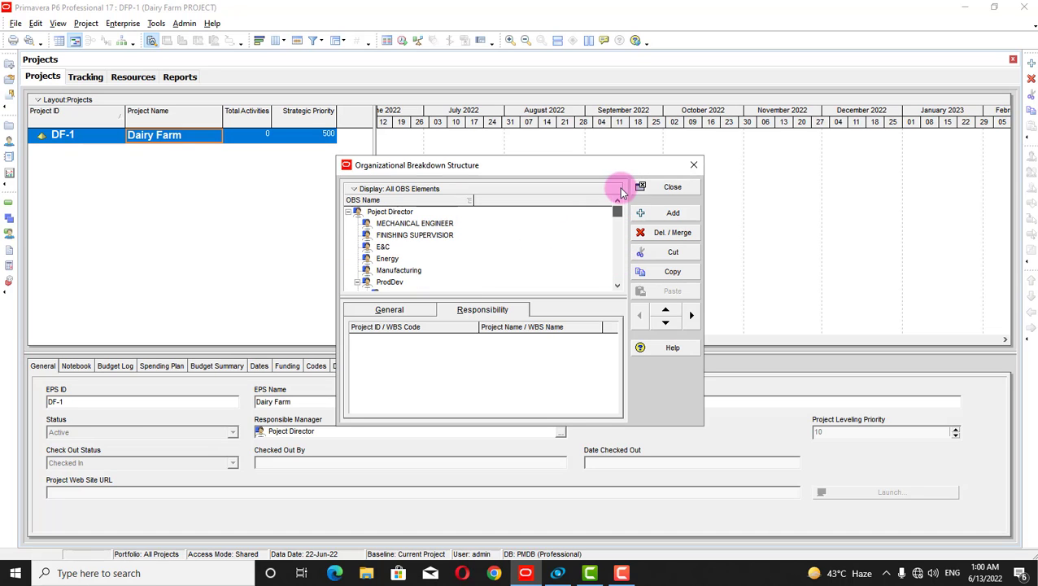
pyautogui.click(659, 215)
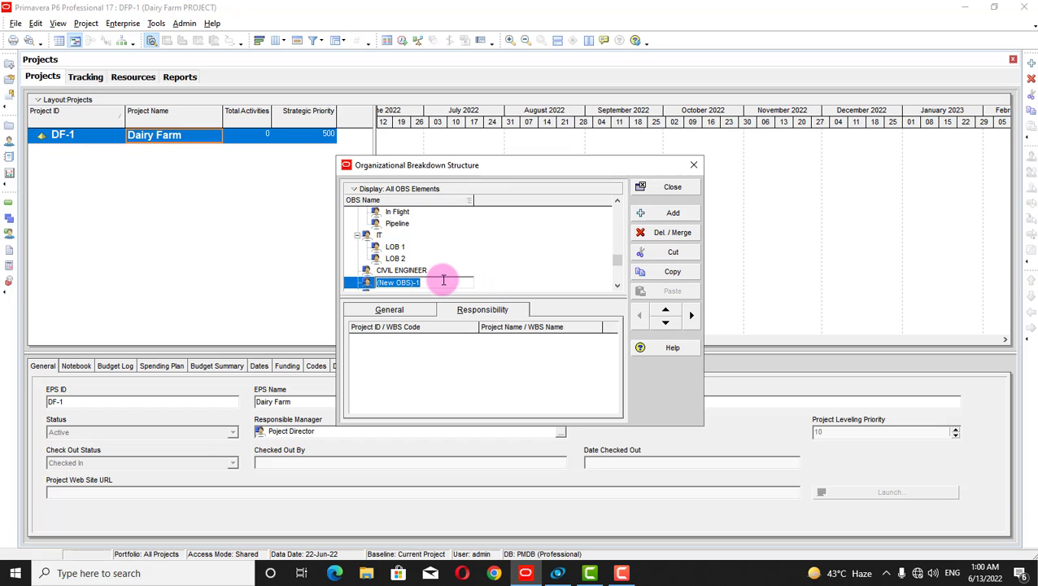
pyautogui.press('BackSpace')
pyautogui.write('RCHITECT')
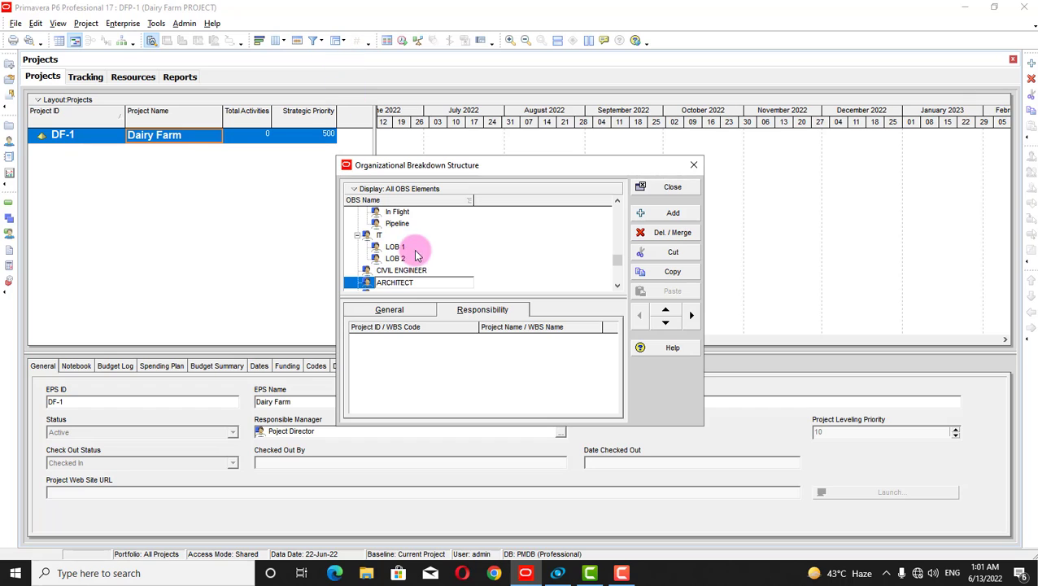
# Add a placeholder element (New OBS)-1 below ARCHITECT and review ARCHITECT's name and description
pyautogui.click(641, 216)
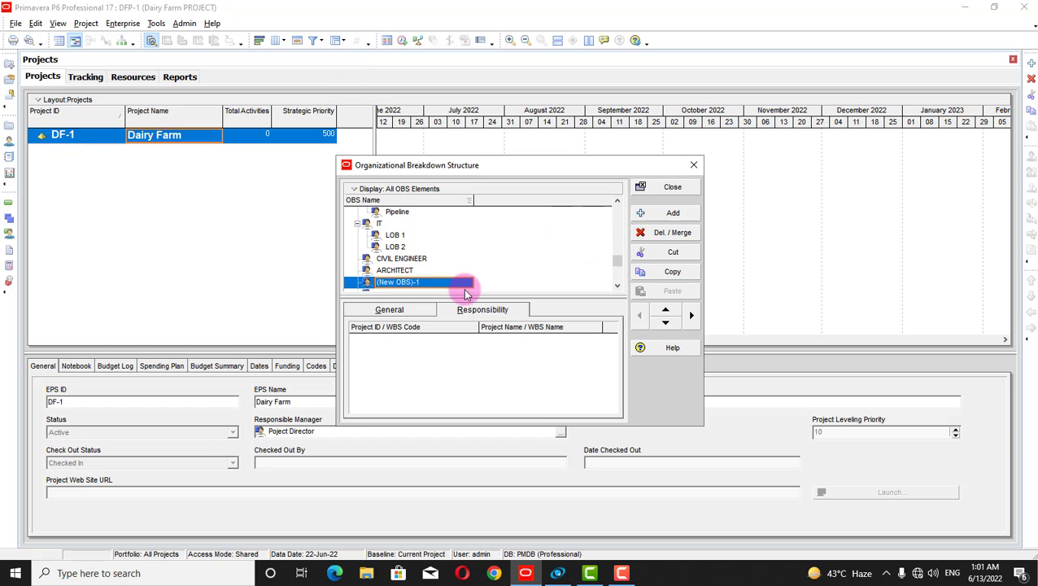
pyautogui.click(398, 269)
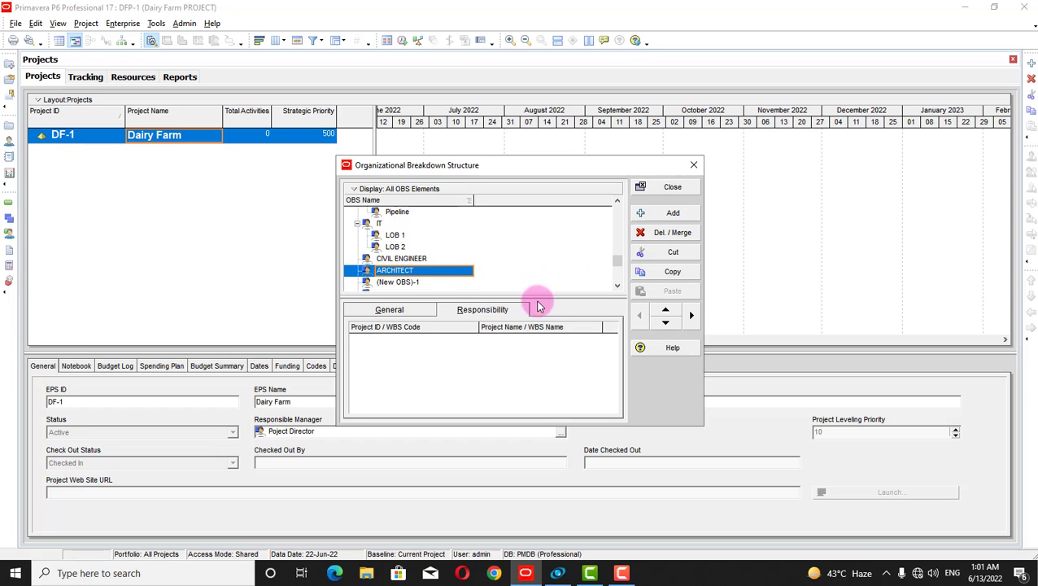
pyautogui.click(407, 309)
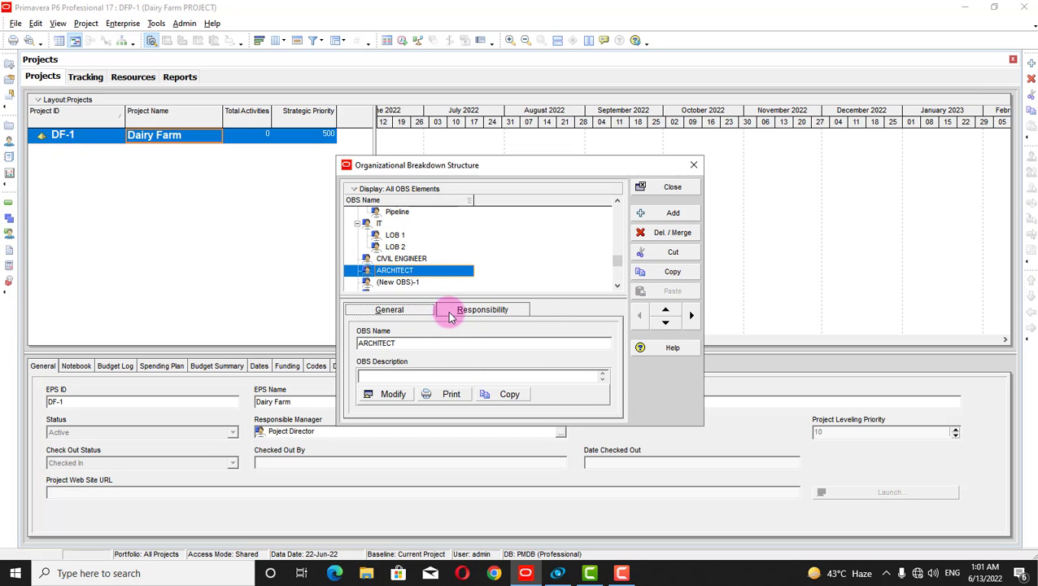
# Confirm ARCHITECT has no project responsibility assignments
pyautogui.click(362, 259)
pyautogui.click(362, 271)
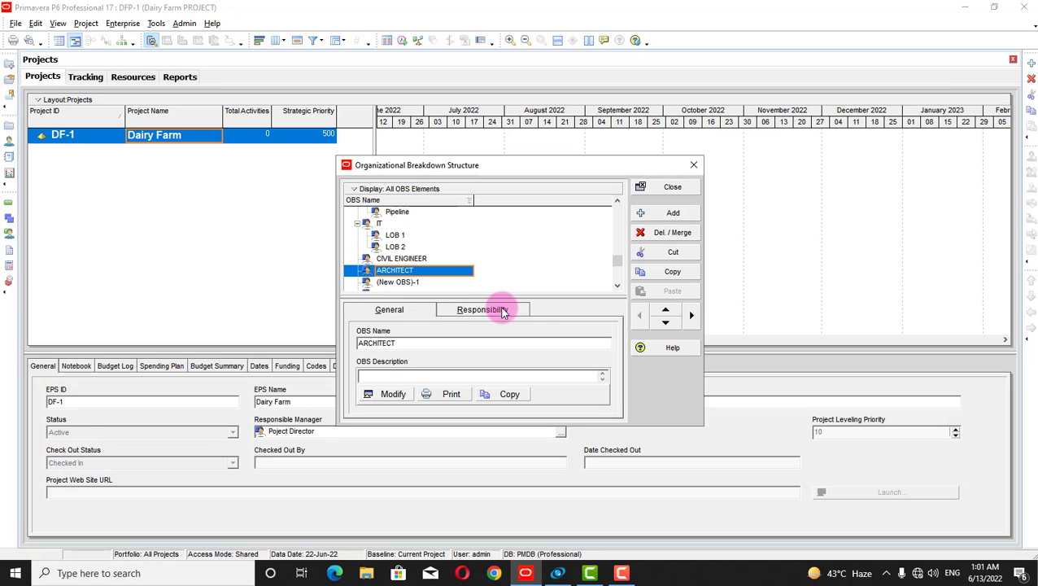
pyautogui.click(502, 311)
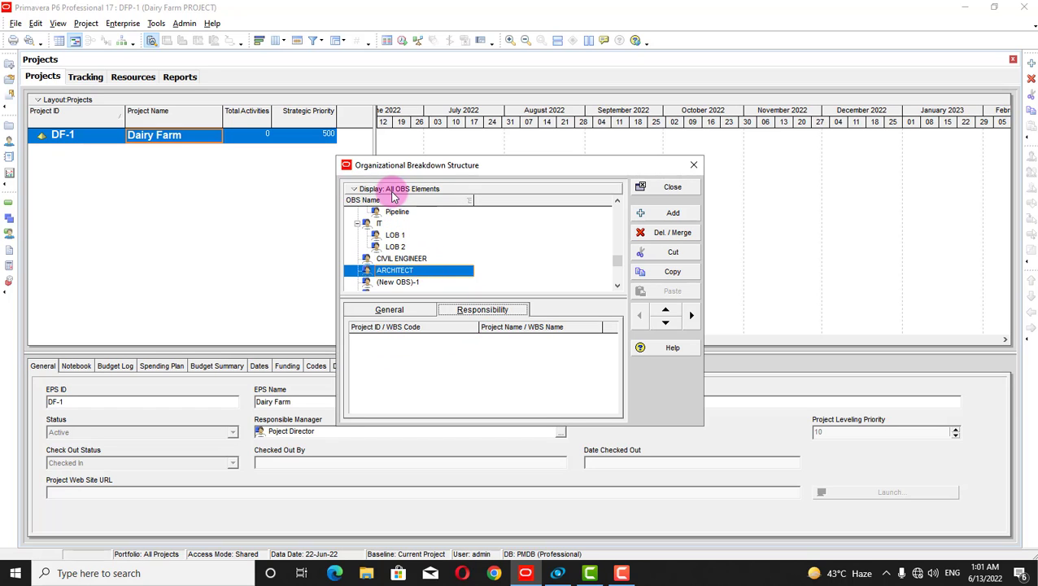
pyautogui.click(364, 192)
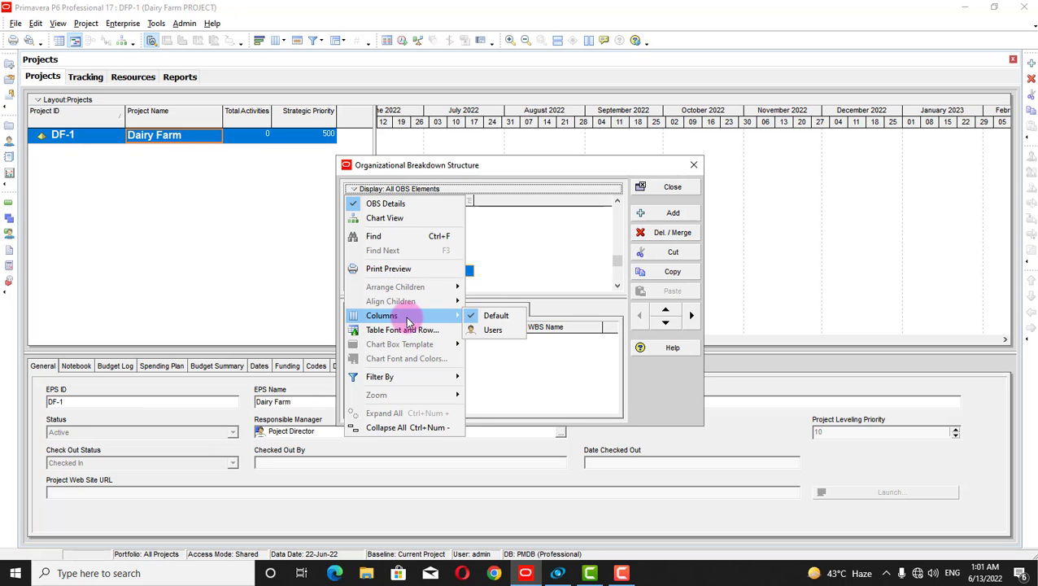
pyautogui.moveTo(419, 314)
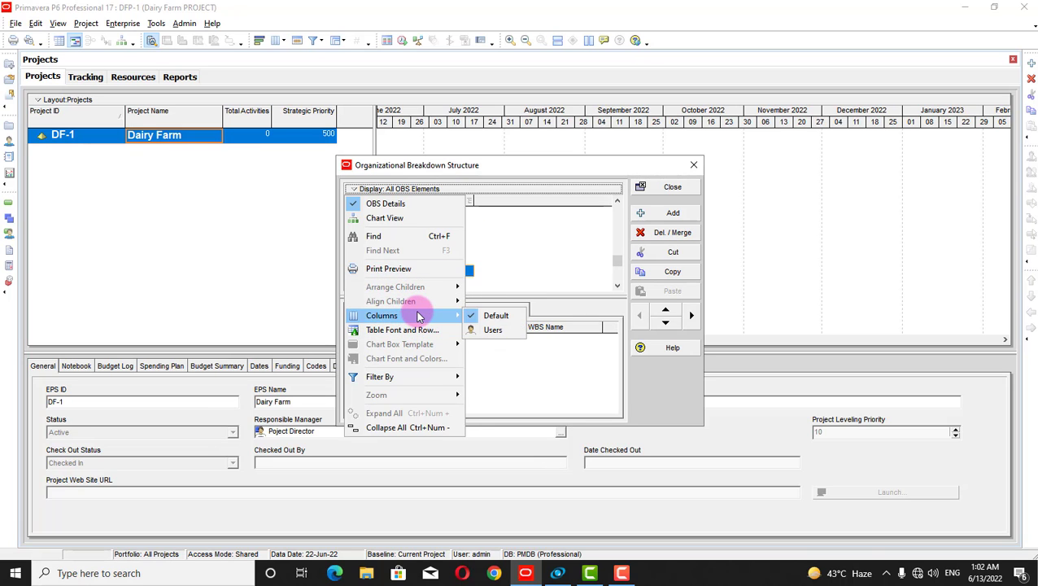
pyautogui.click(493, 331)
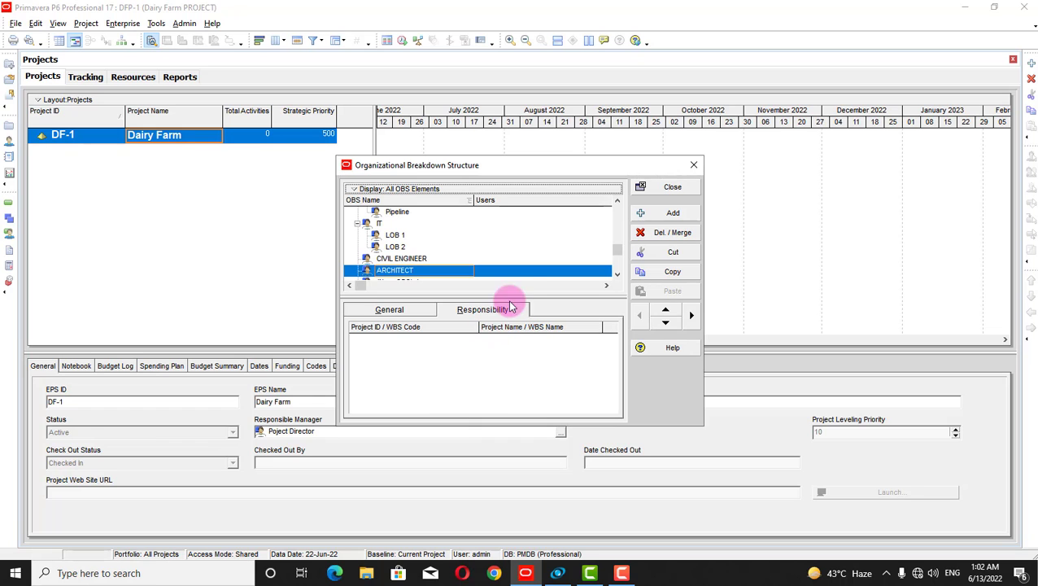
pyautogui.click(352, 192)
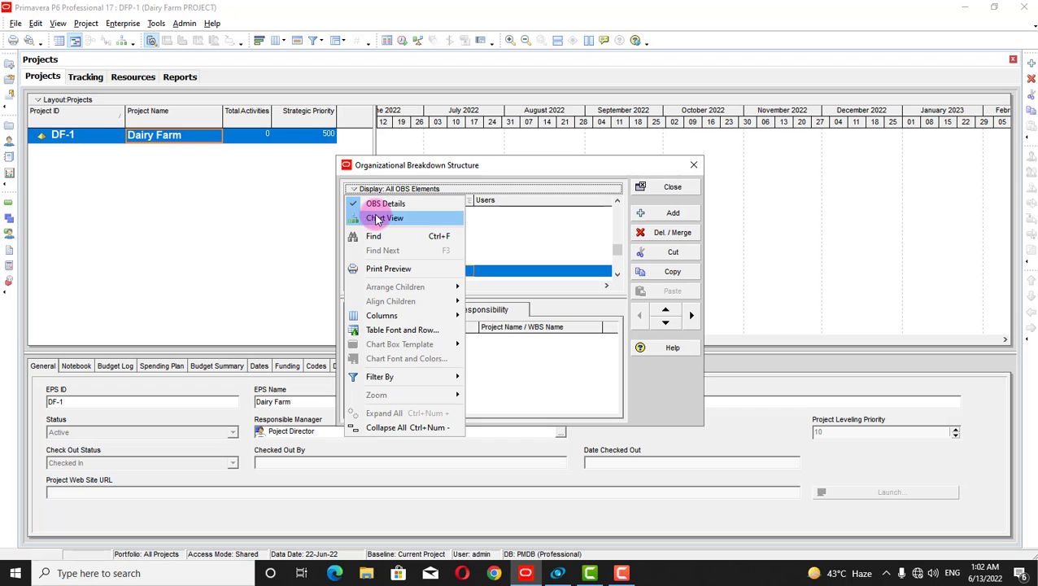
pyautogui.click(376, 219)
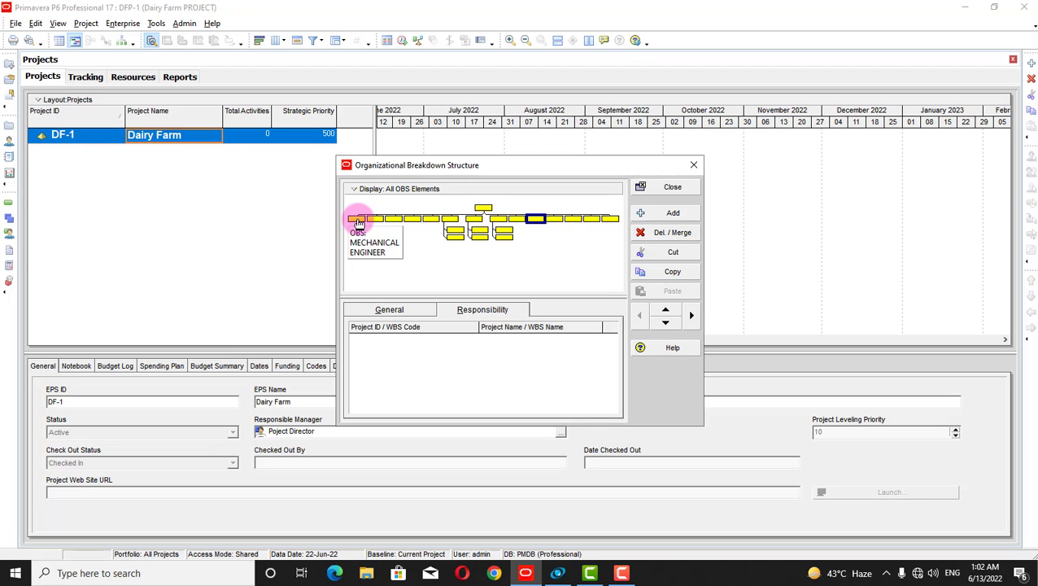
pyautogui.click(413, 220)
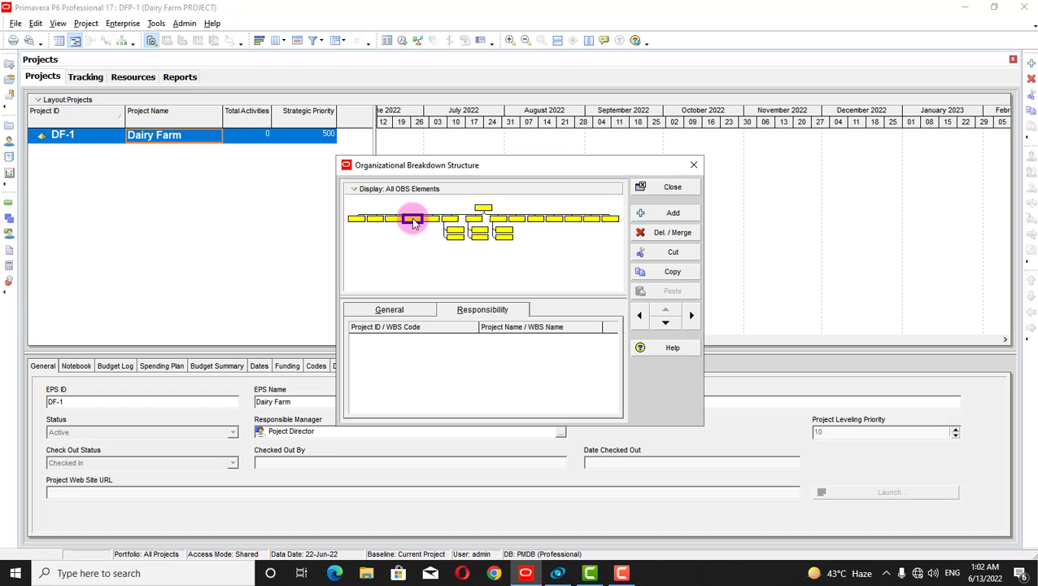
pyautogui.click(414, 244)
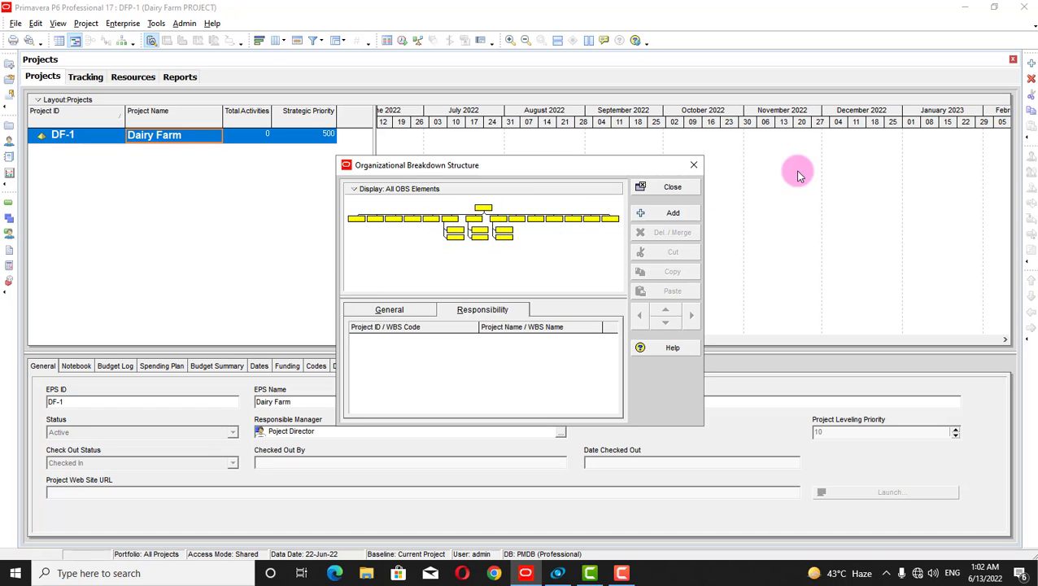
# Close and reopen the OBS dialog, then switch it to Table View
pyautogui.click(673, 188)
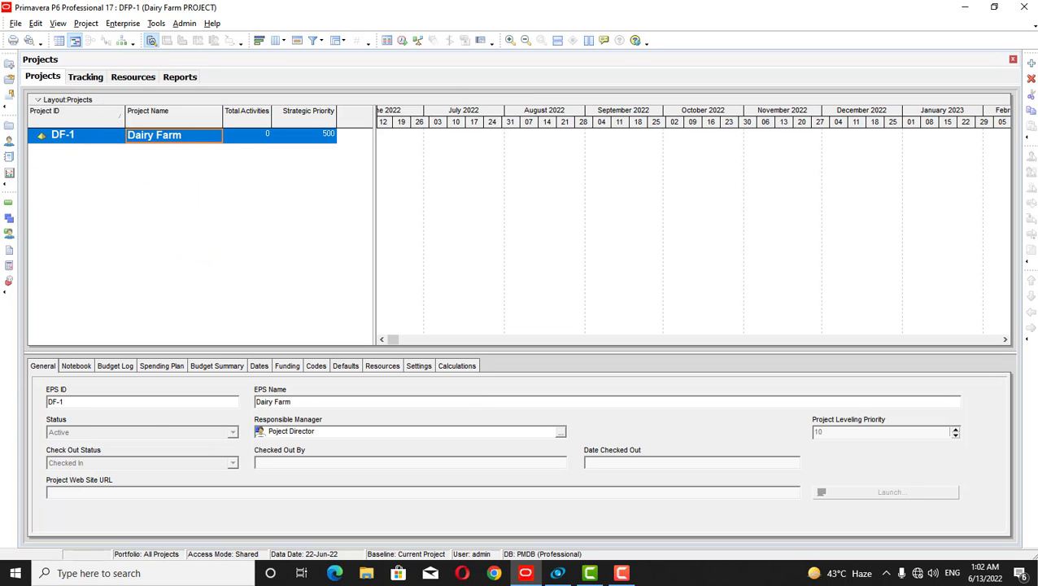
pyautogui.click(122, 23)
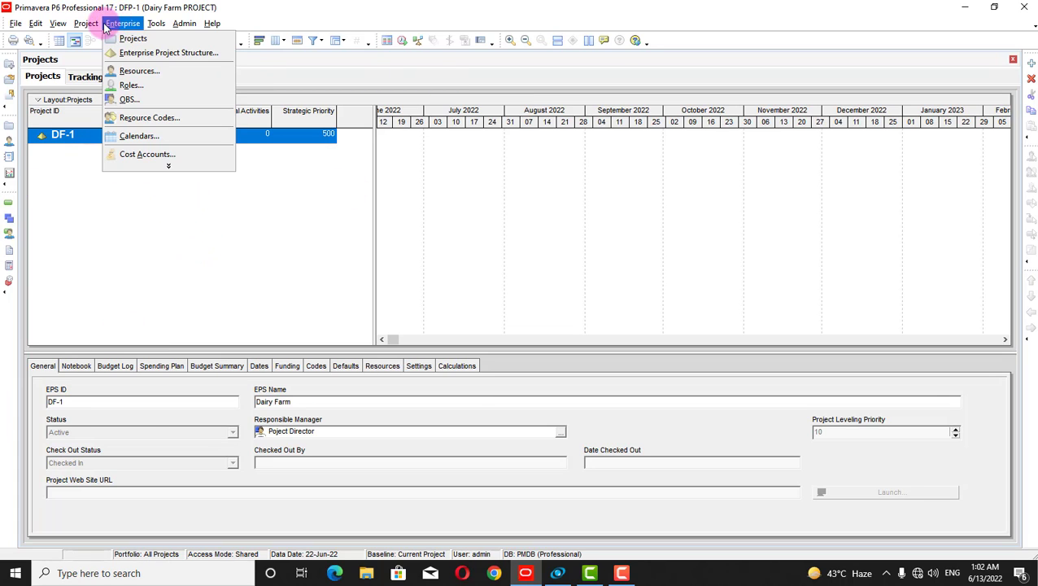
pyautogui.click(130, 99)
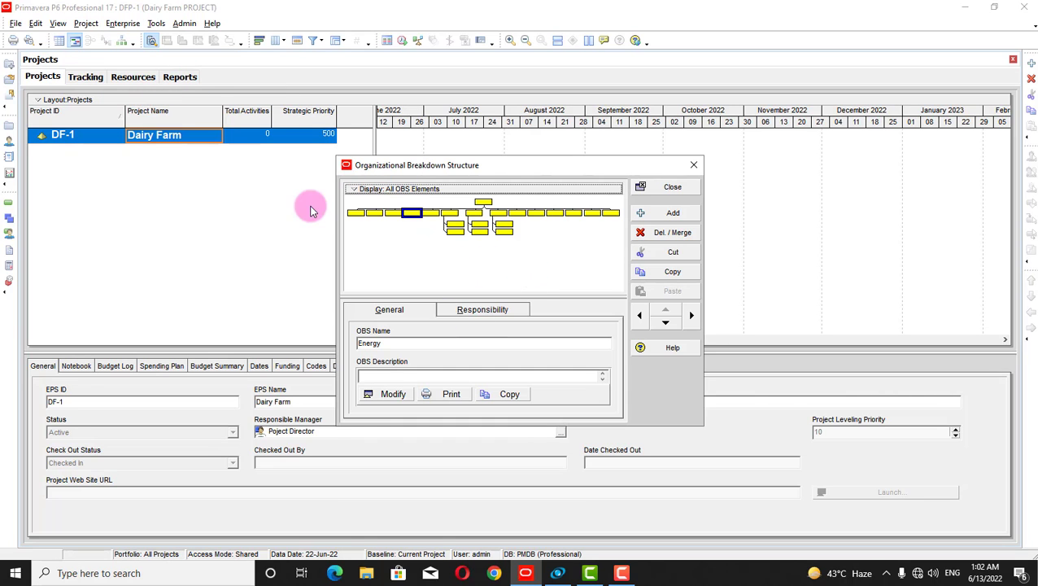
pyautogui.click(355, 188)
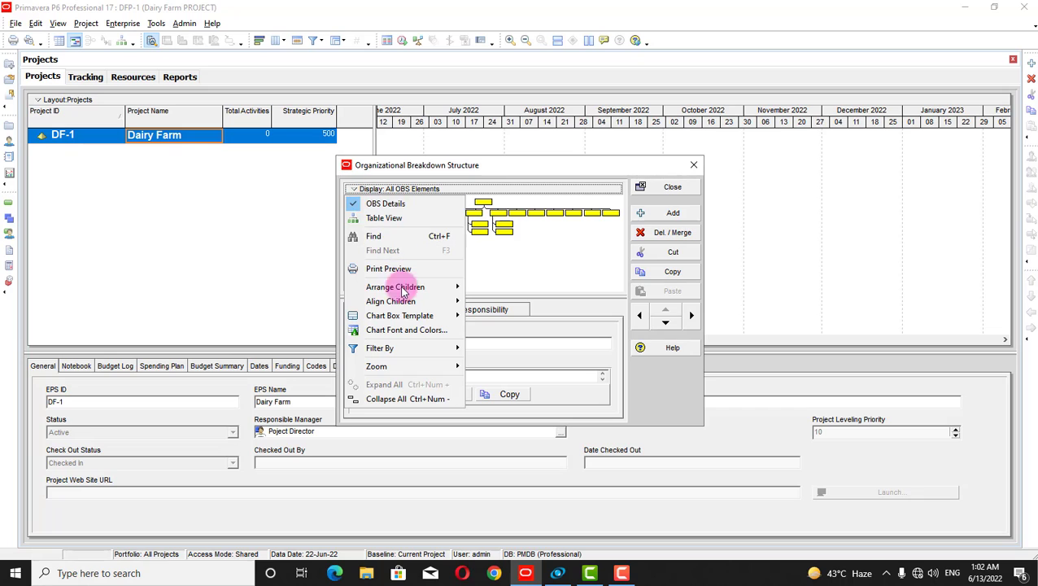
pyautogui.click(389, 217)
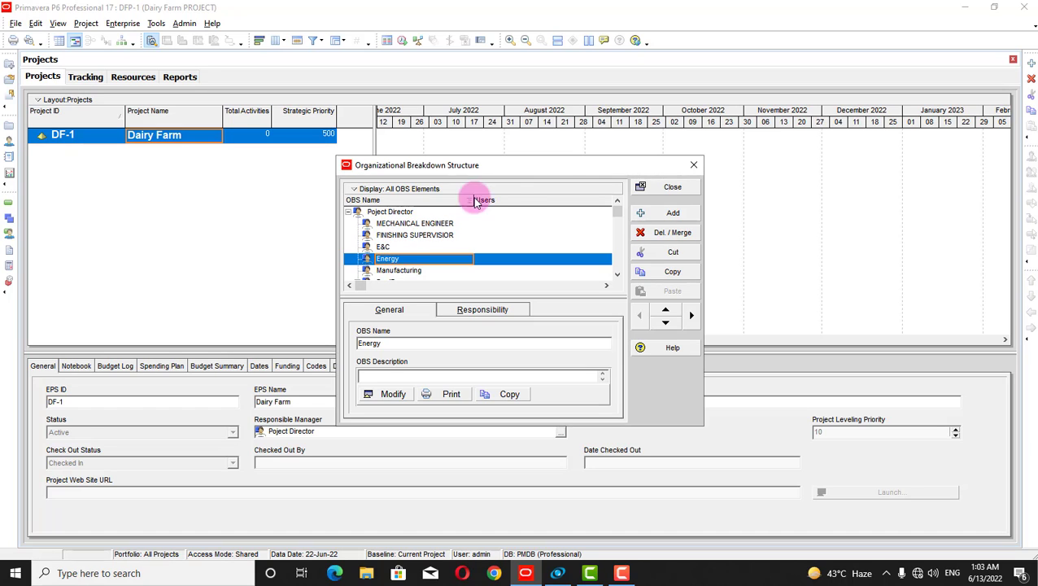
# Scroll down the OBS table and select ELECTRICAL ENGINEER
pyautogui.moveTo(618, 210); pyautogui.dragTo(604, 272)
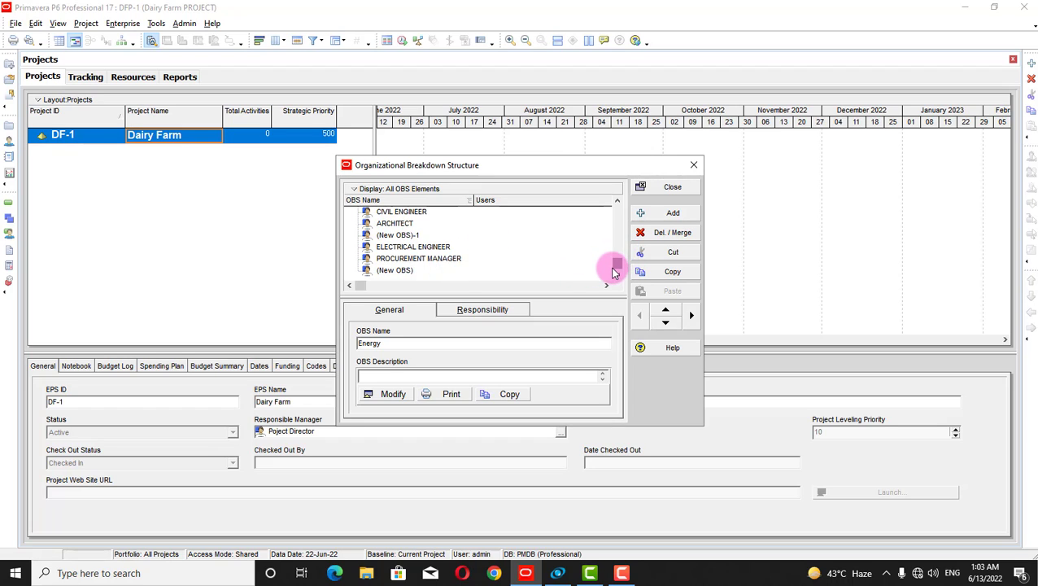
pyautogui.moveTo(614, 266); pyautogui.dragTo(616, 267)
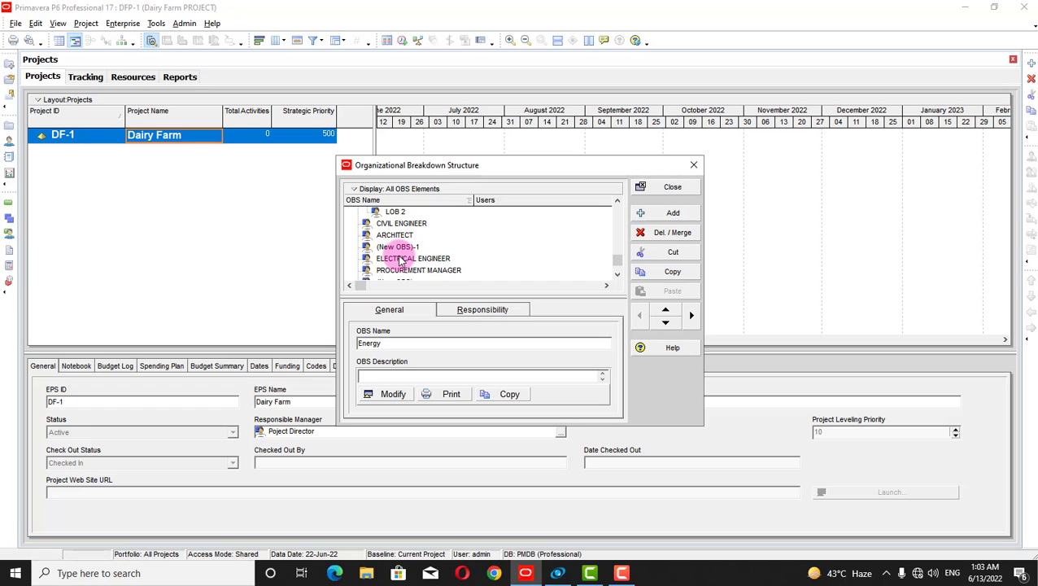
pyautogui.click(379, 259)
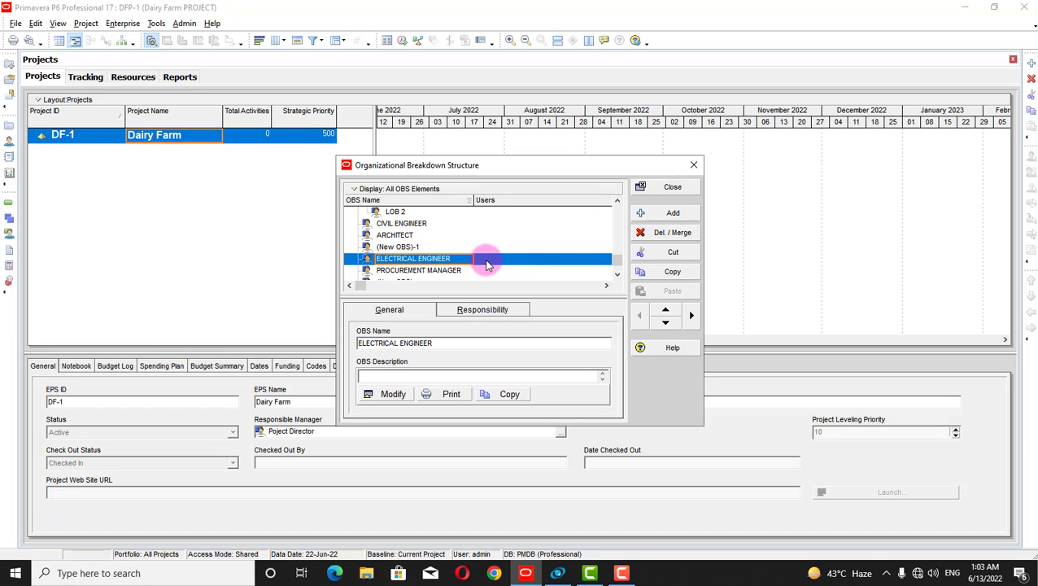
# Add a new OBS element after ELECTRICAL ENGINEER named ELECTRICAL SUPERVISIOR
pyautogui.click(659, 217)
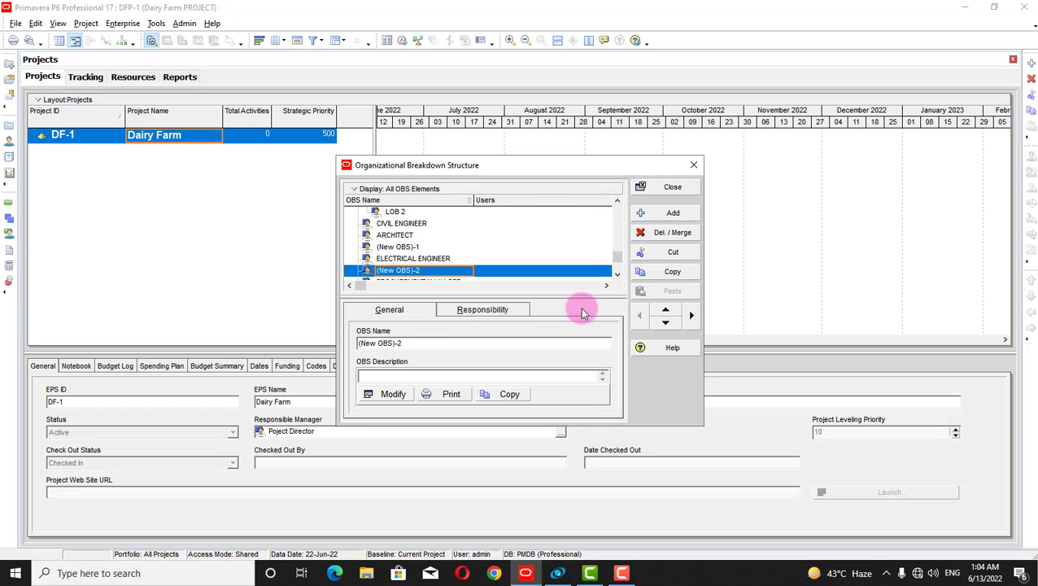
pyautogui.press('BackSpace')
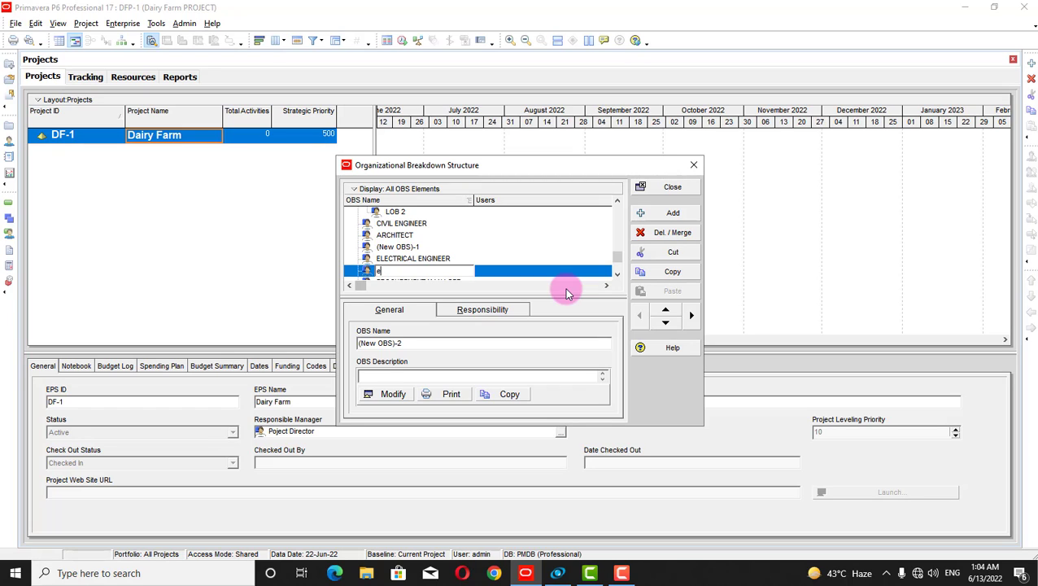
pyautogui.write('ELECTRICAL SUPERVISOR')
pyautogui.press('Return')
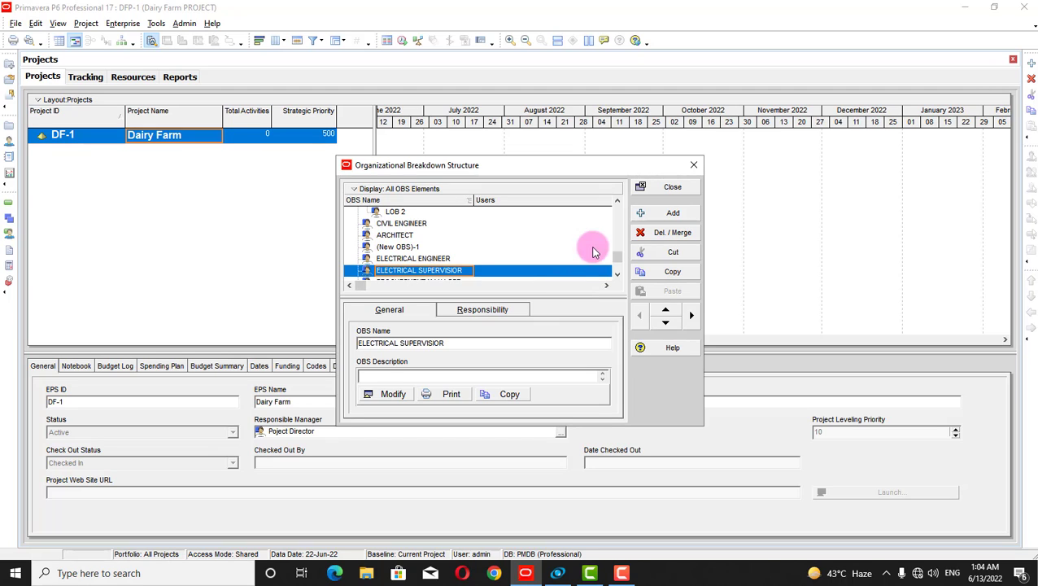
pyautogui.scroll(-2, 617, 262)
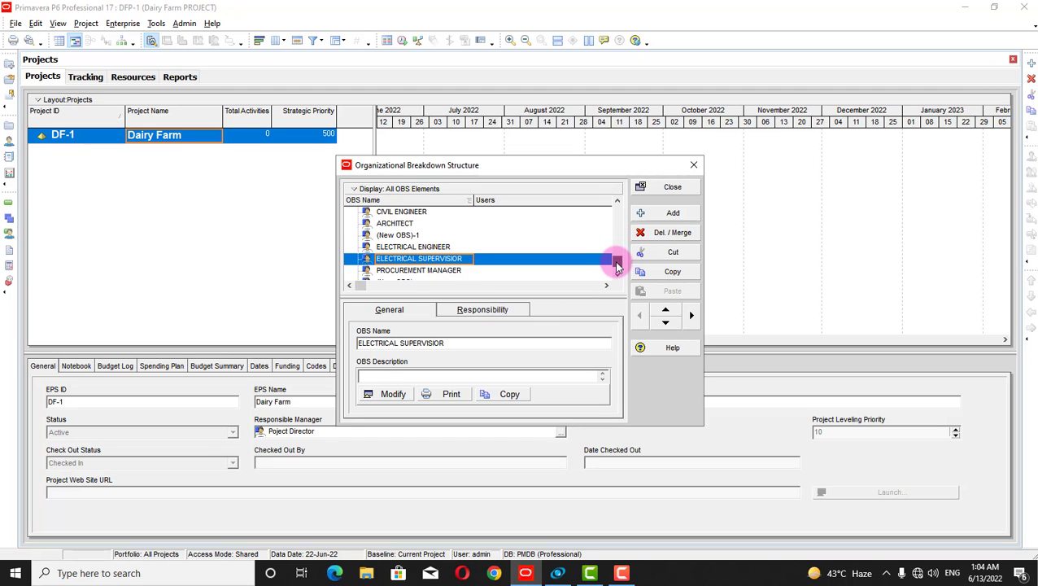
# Insert placeholder (New OBS)-2 between ELECTRICAL ENGINEER and ELECTRICAL SUPERVISIOR, then select it
pyautogui.click(531, 271)
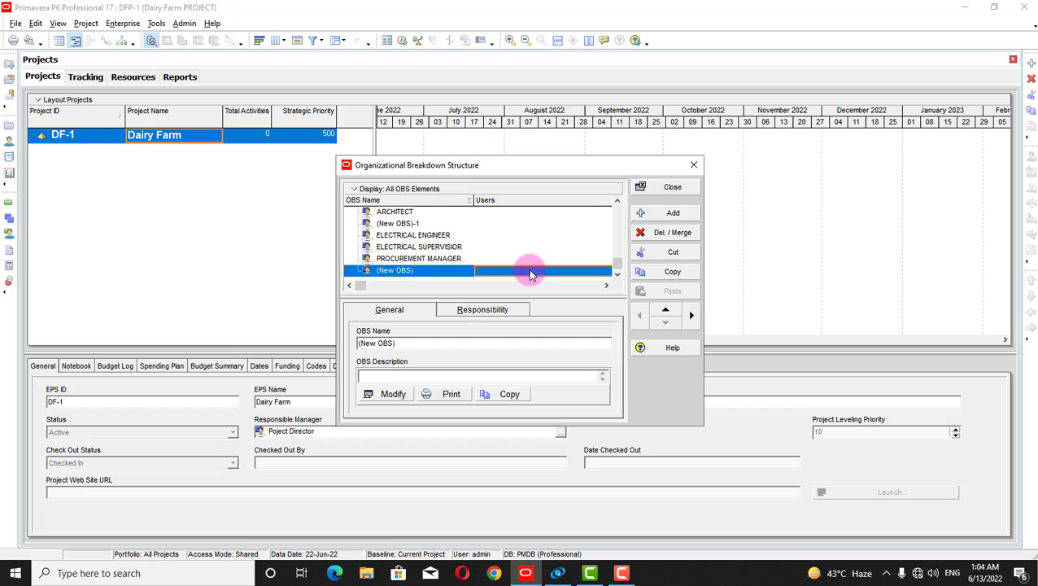
pyautogui.click(434, 236)
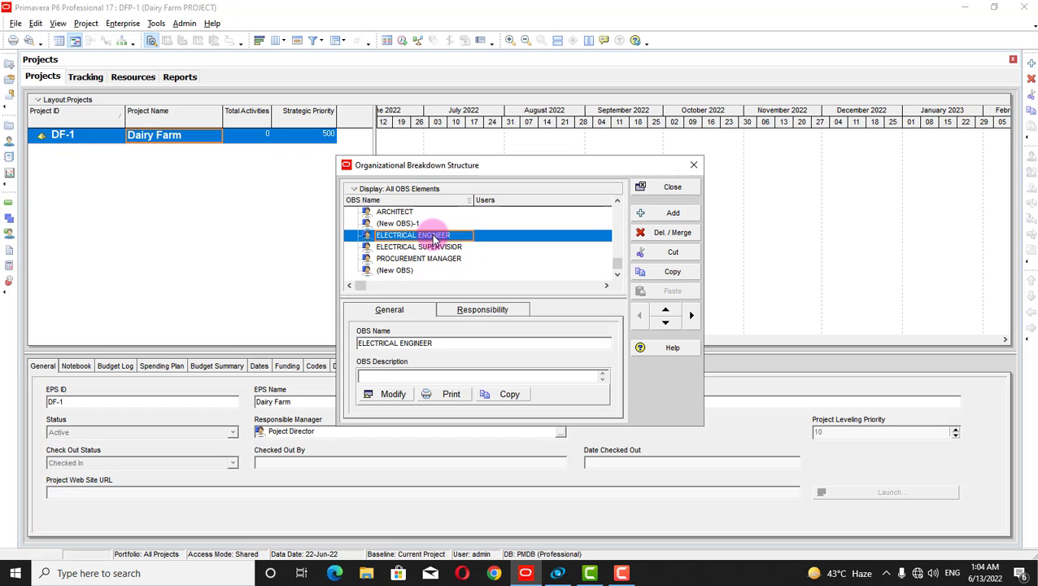
pyautogui.click(644, 213)
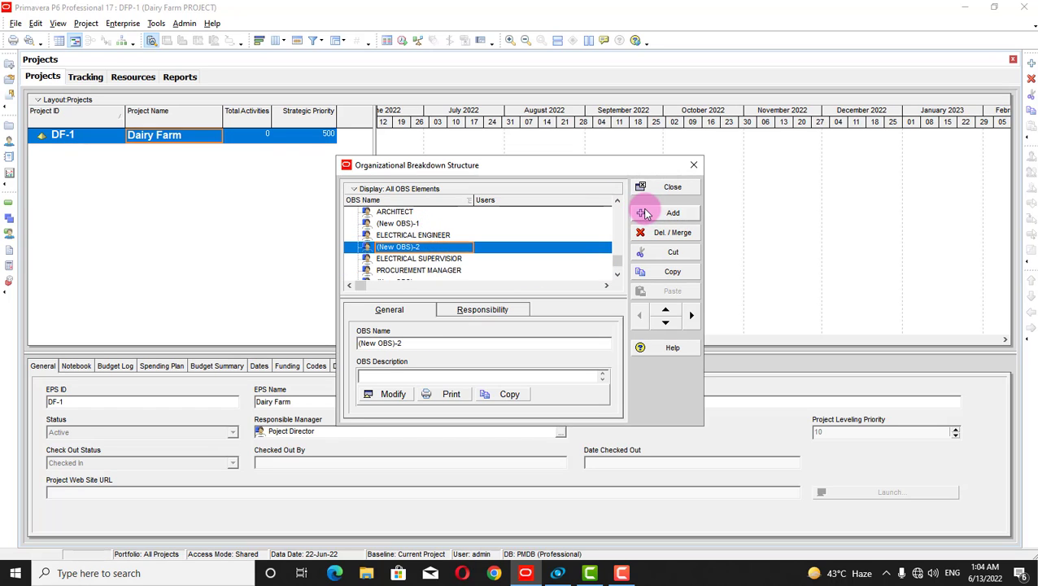
pyautogui.click(540, 273)
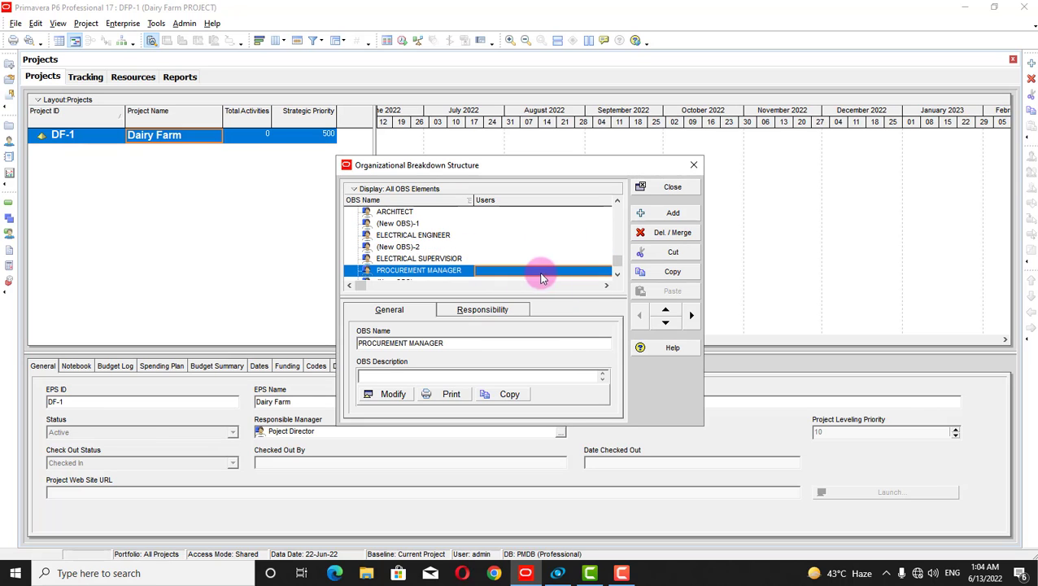
pyautogui.click(583, 245)
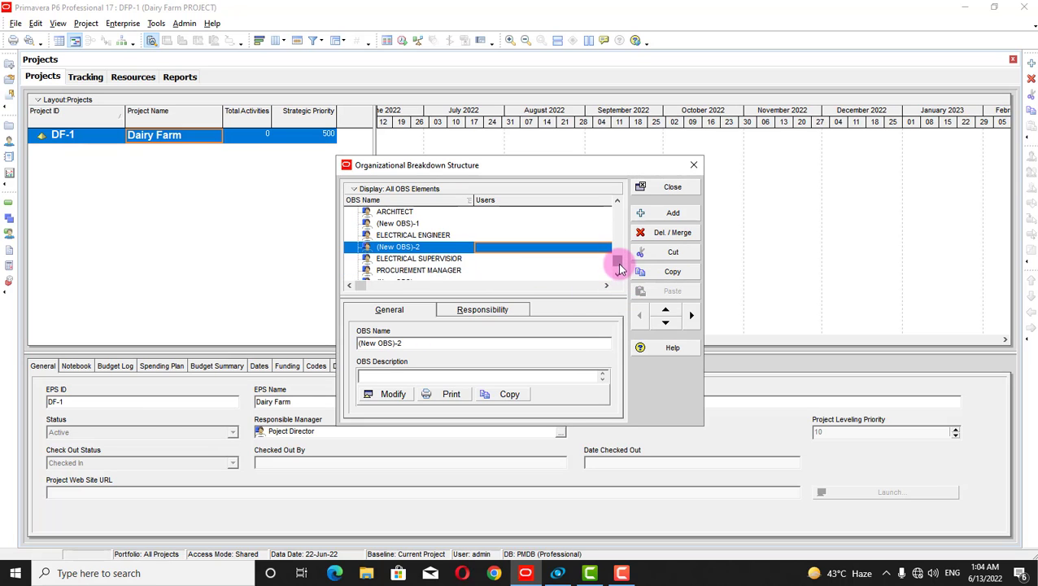
pyautogui.moveTo(620, 269); pyautogui.dragTo(638, 209)
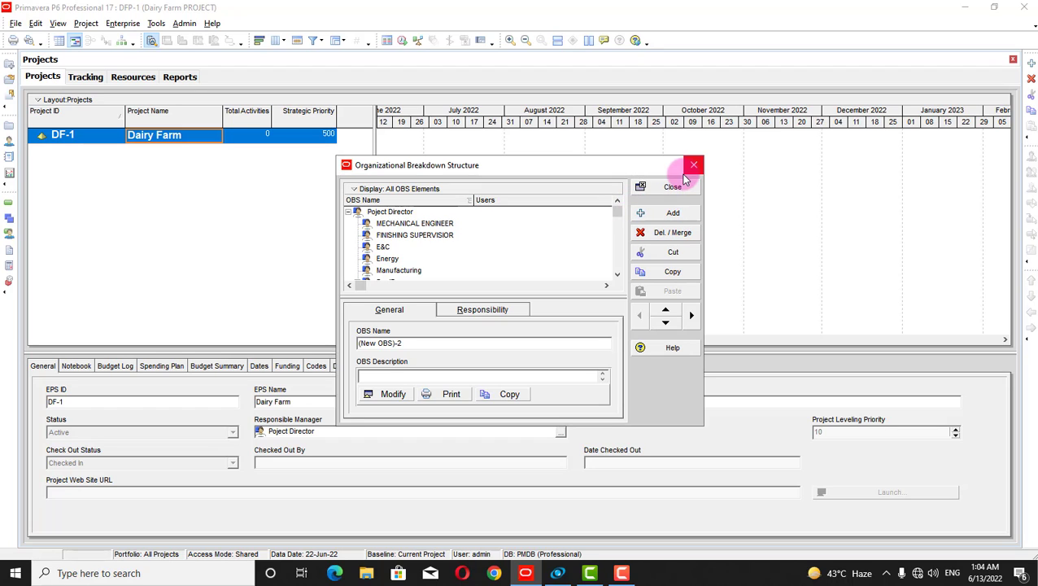